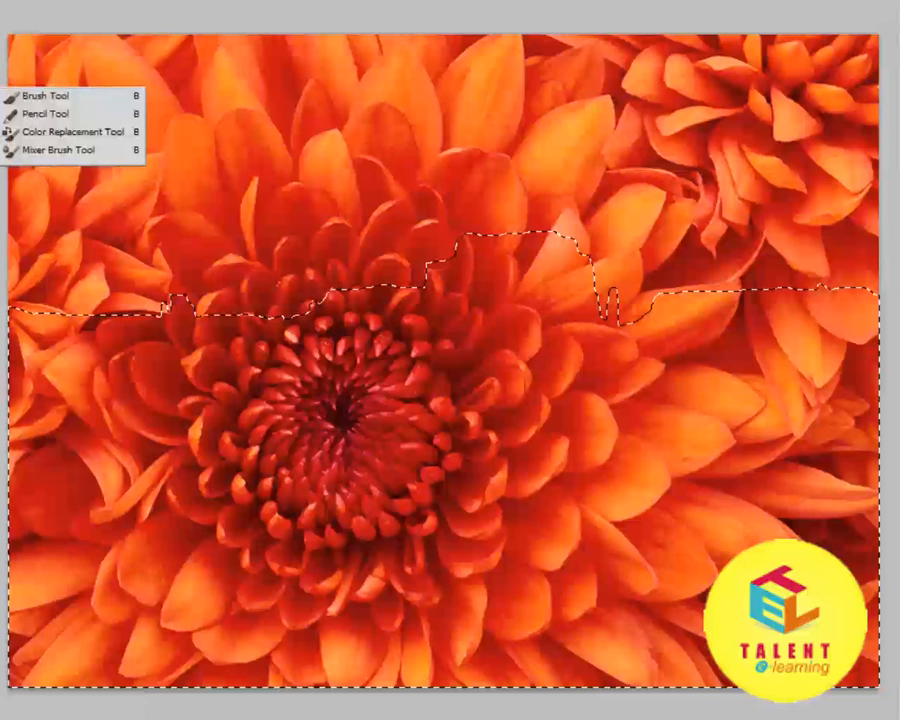
Choose the Brush tool and pick a textured preset tip from the brush presets.
left_click(45, 96)
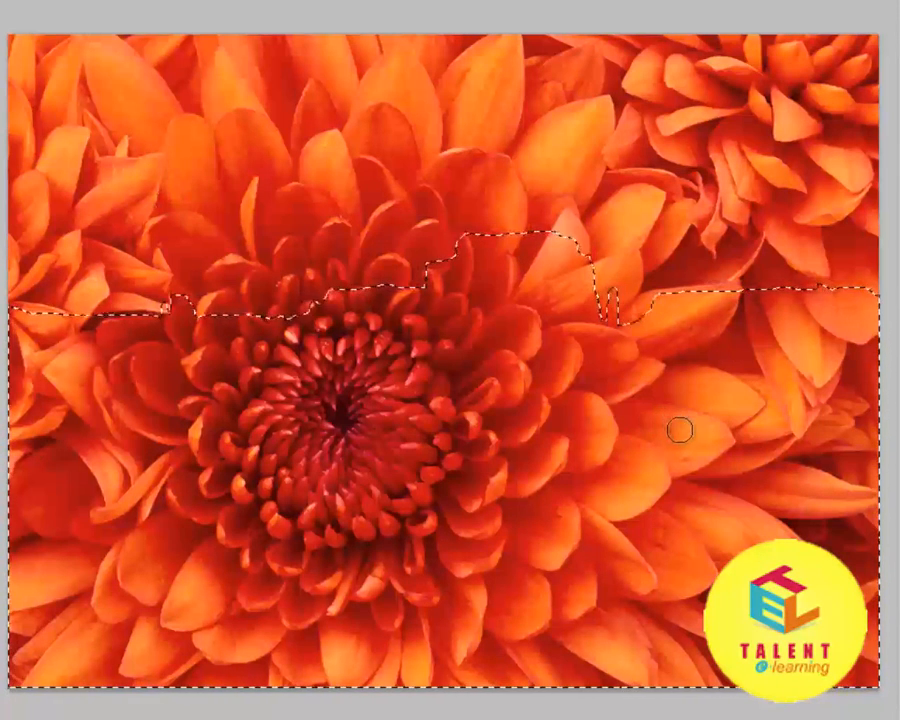
right_click(402, 376)
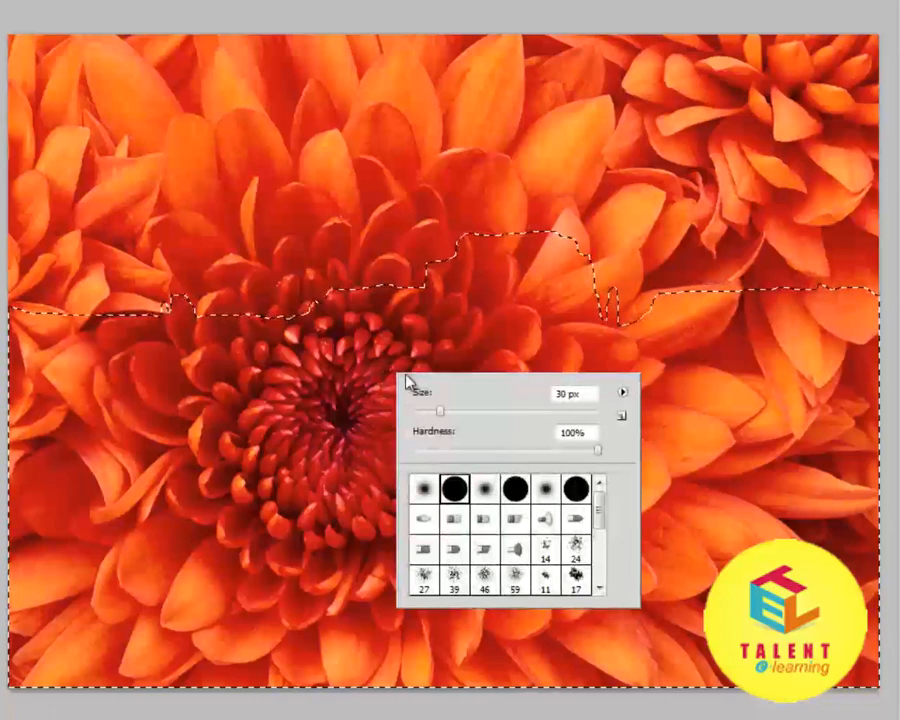
scroll(557, 572, "down", 3)
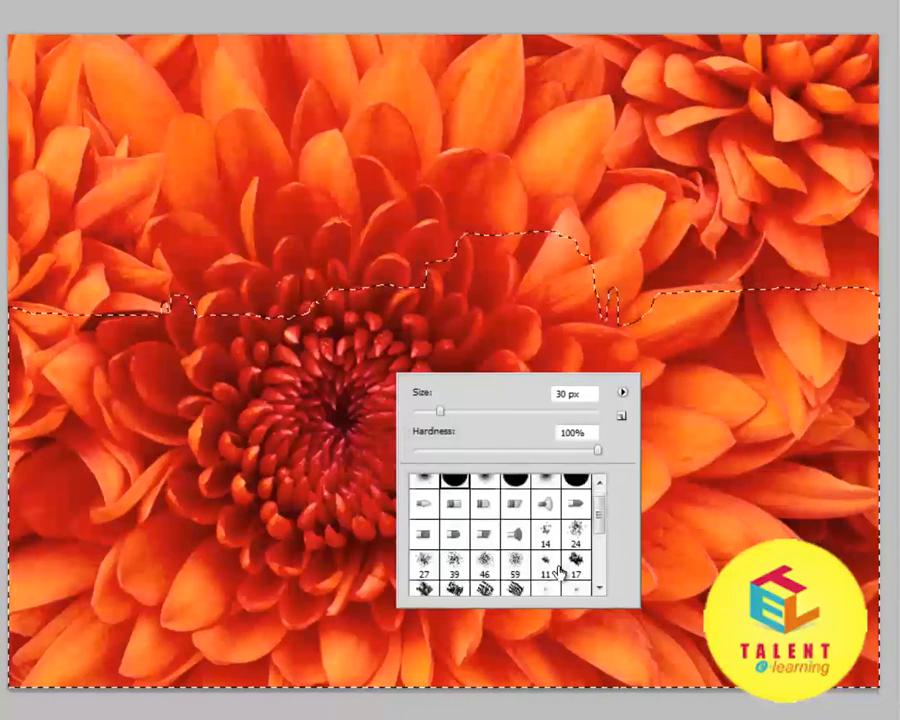
scroll(518, 585, "down", 1)
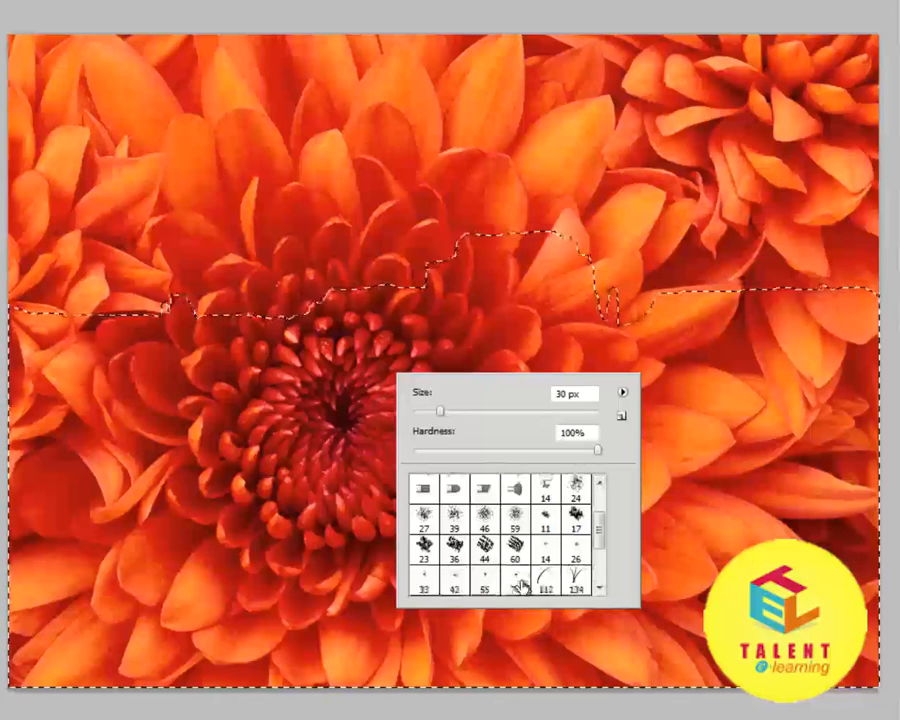
scroll(522, 580, "up", 2)
left_click(516, 578)
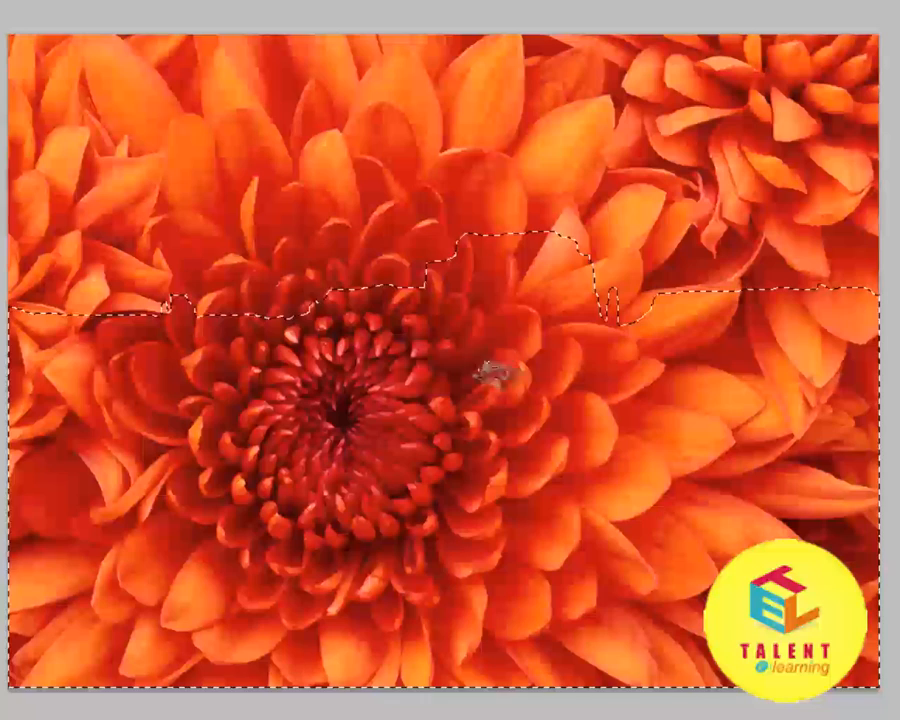
Paint several curved blue freehand strokes across the flower image inside the selected lower area.
mouse_move(501, 335)
left_mouse_down()
mouse_move(480, 377)
mouse_move(434, 390)
mouse_move(322, 376)
left_mouse_up()
left_click_drag(569, 390, 420, 452)
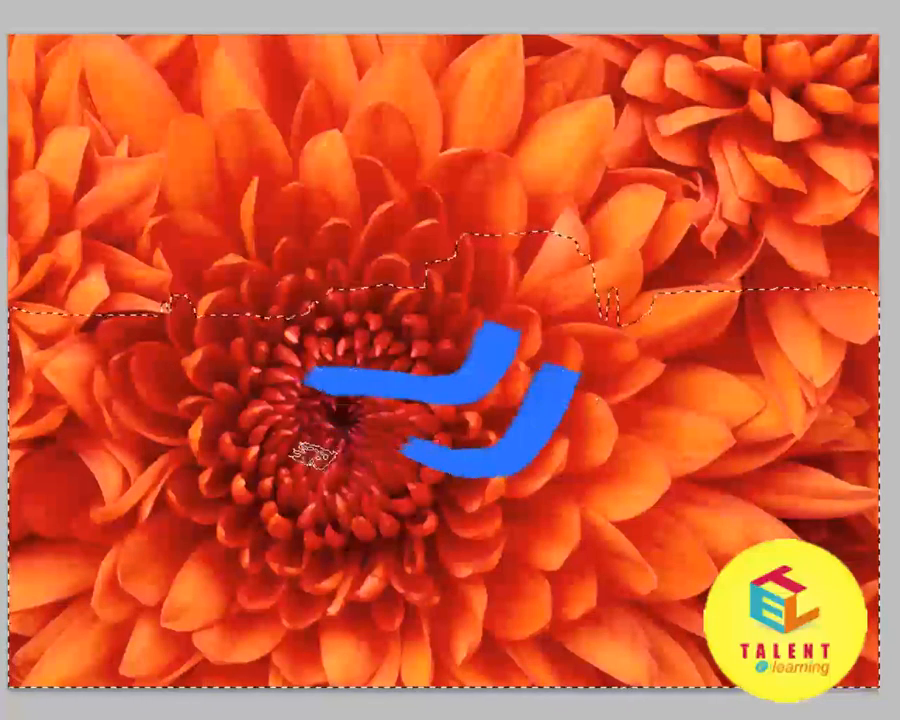
left_click_drag(340, 435, 195, 445)
left_click_drag(215, 370, 300, 545)
left_click_drag(410, 485, 385, 568)
mouse_move(691, 397)
left_mouse_down()
mouse_move(687, 498)
mouse_move(725, 506)
left_mouse_up()
left_click_drag(752, 394, 815, 540)
mouse_move(592, 483)
left_mouse_down()
mouse_move(627, 563)
mouse_move(558, 640)
left_mouse_up()
mouse_move(462, 593)
left_mouse_down()
mouse_move(482, 638)
mouse_move(340, 670)
left_mouse_up()
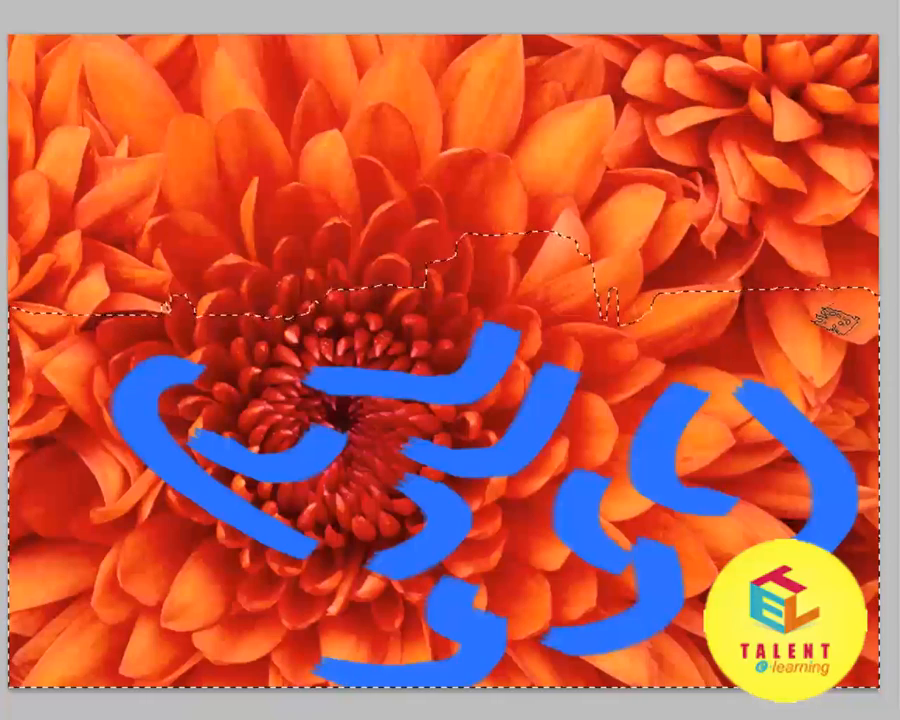
mouse_move(836, 320)
left_mouse_down()
mouse_move(618, 475)
mouse_move(545, 492)
mouse_move(548, 440)
mouse_move(662, 458)
mouse_move(708, 488)
mouse_move(778, 480)
mouse_move(472, 483)
mouse_move(238, 442)
mouse_move(282, 425)
mouse_move(708, 402)
mouse_move(455, 456)
mouse_move(265, 420)
mouse_move(238, 364)
mouse_move(356, 398)
mouse_move(354, 452)
mouse_move(258, 474)
mouse_move(228, 536)
mouse_move(160, 517)
mouse_move(150, 490)
mouse_move(118, 515)
mouse_move(385, 562)
mouse_move(607, 572)
mouse_move(430, 548)
mouse_move(195, 588)
mouse_move(250, 602)
mouse_move(470, 618)
mouse_move(532, 643)
mouse_move(407, 657)
mouse_move(492, 630)
mouse_move(562, 590)
mouse_move(670, 583)
mouse_move(790, 512)
mouse_move(745, 512)
mouse_move(778, 417)
mouse_move(698, 391)
left_mouse_up()
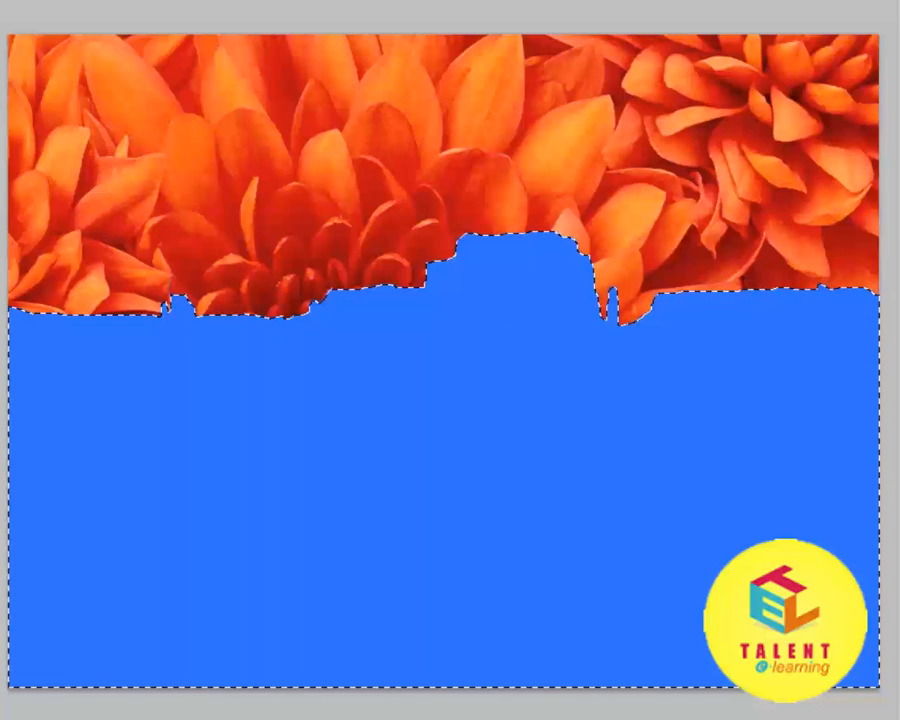
Erase the whole blue area inside the selection with a 200 px hard round eraser, using a smaller size for the remains.
left_click(68, 166)
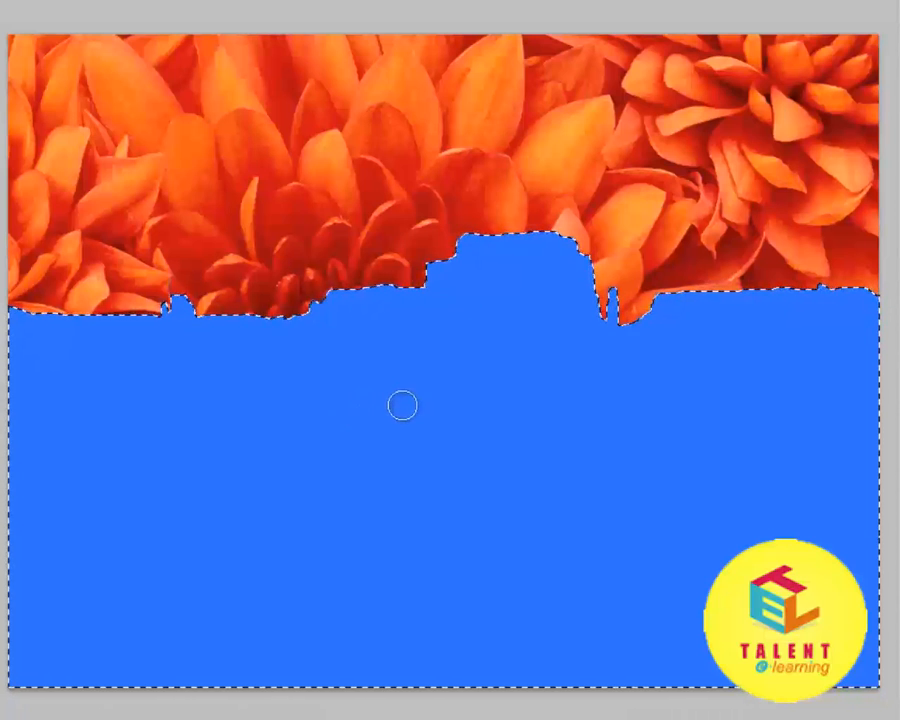
key("bracketright")
key("bracketright")
key("bracketright")
key("bracketright")
key("bracketright")
key("bracketright")
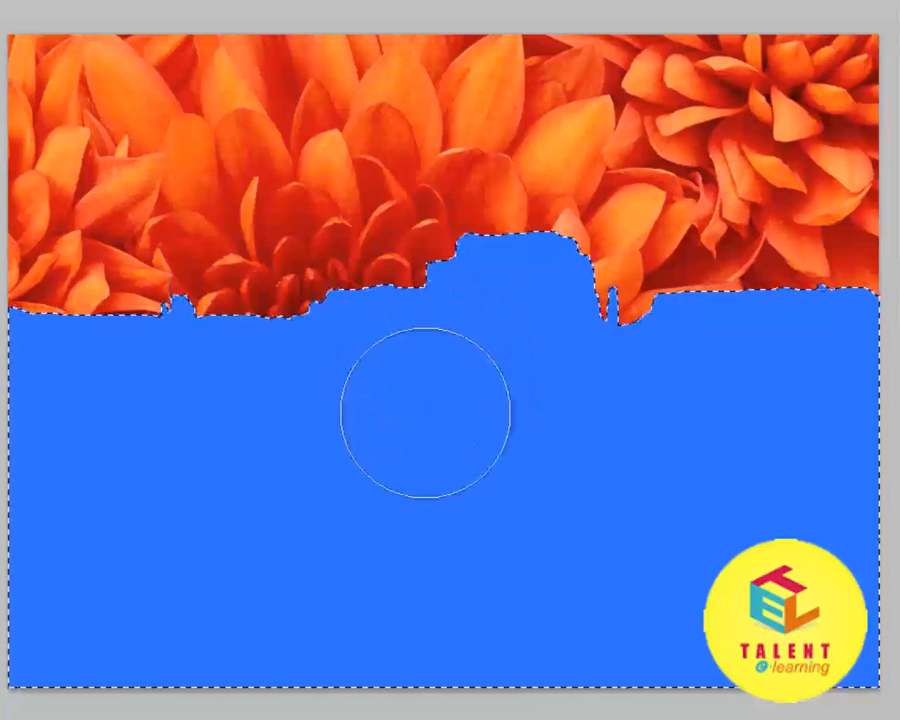
right_click(421, 414)
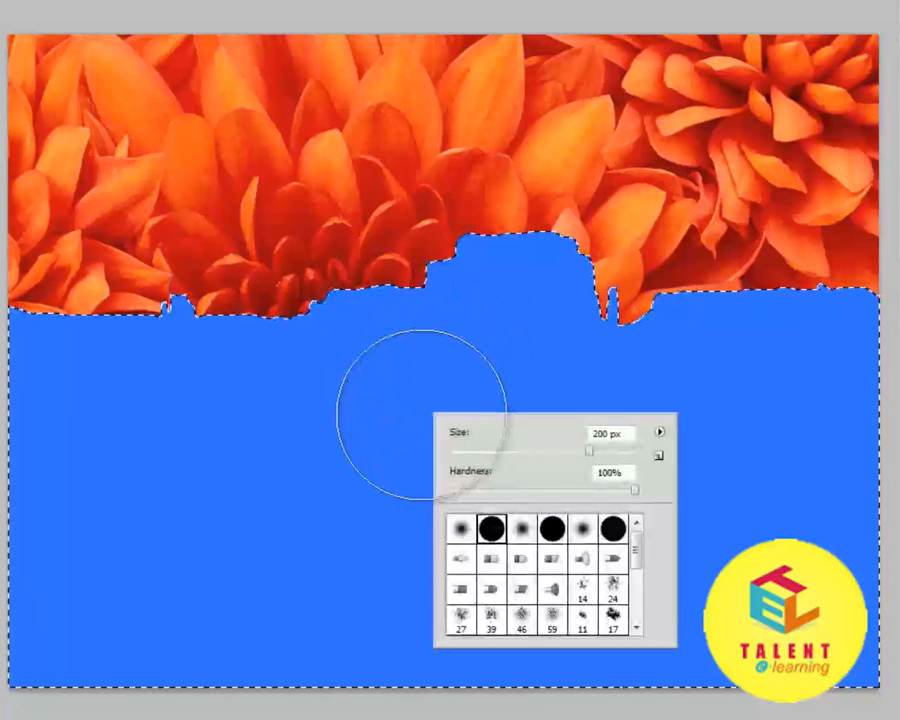
double_click(489, 529)
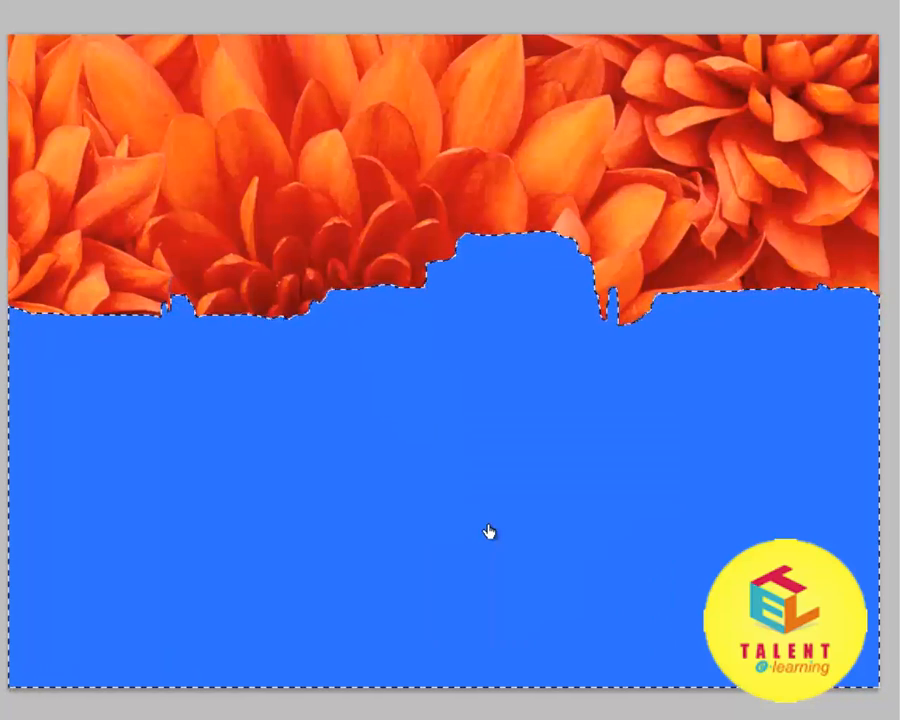
left_click(483, 437)
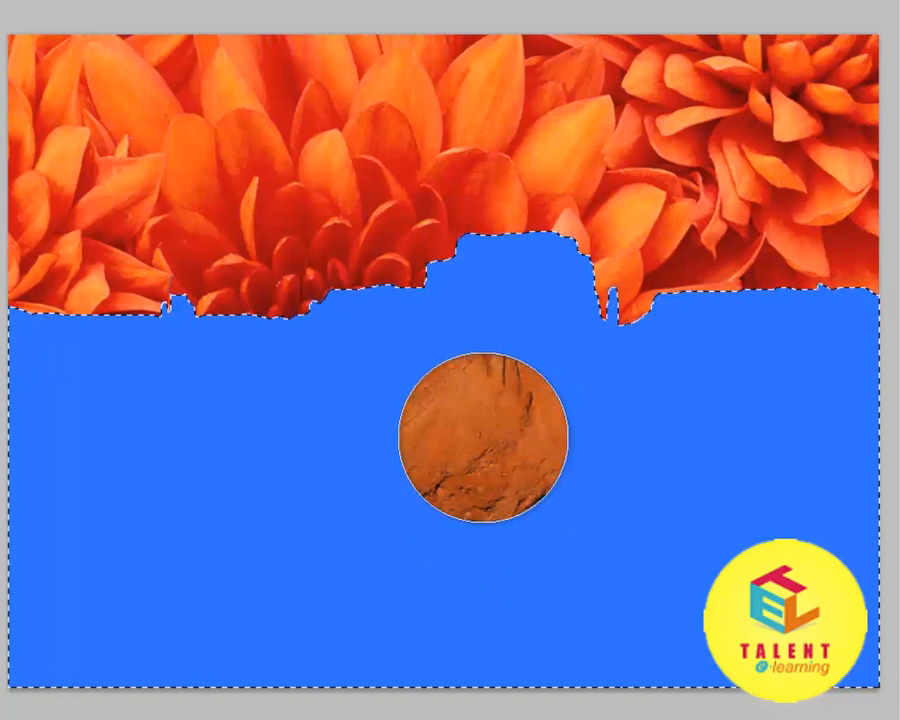
mouse_move(483, 437)
left_mouse_down()
mouse_move(502, 426)
mouse_move(346, 396)
mouse_move(572, 296)
mouse_move(743, 311)
mouse_move(70, 362)
mouse_move(15, 385)
mouse_move(40, 532)
mouse_move(583, 660)
mouse_move(753, 542)
mouse_move(820, 430)
left_mouse_up()
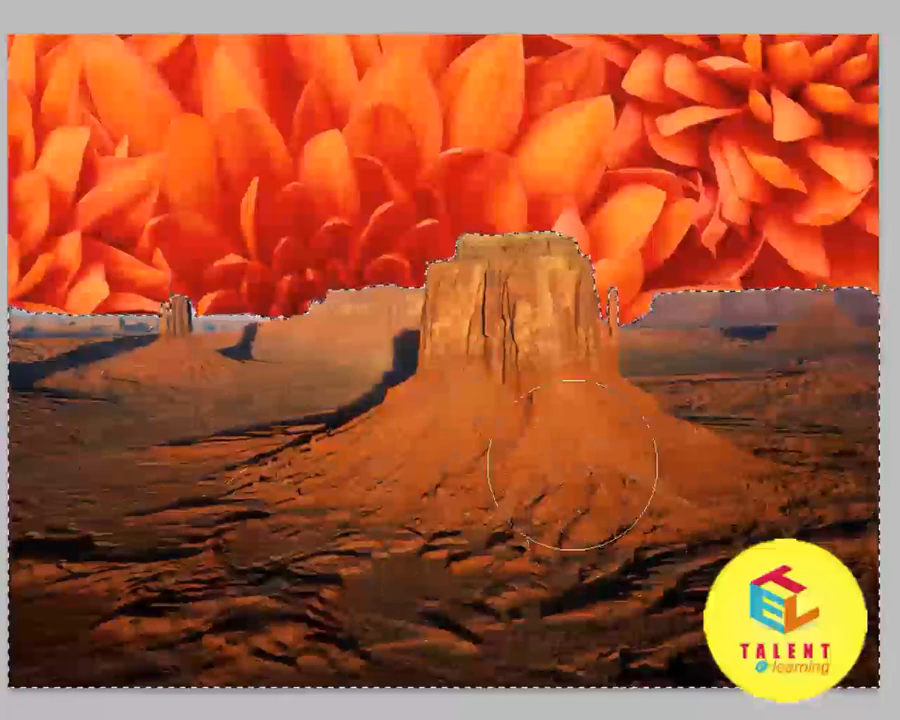
key("bracketleft")
key("bracketleft")
key("bracketleft")
key("bracketleft")
key("bracketleft")
key("bracketleft")
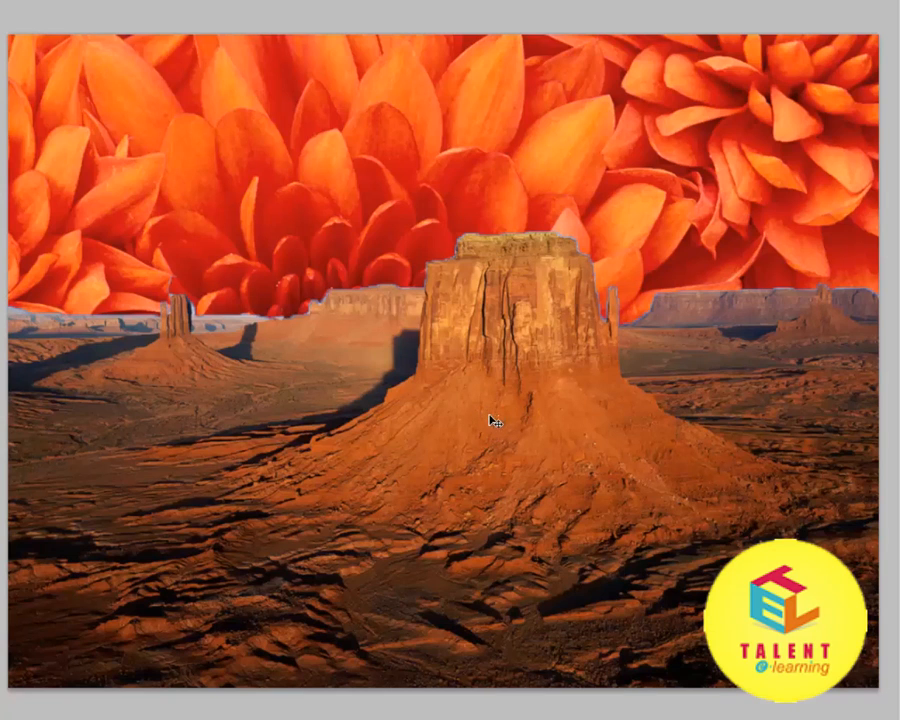
Erase the flower image's lower edge along the desert skyline with an enlarged soft round eraser so it fades into the sky.
right_click(0, 161)
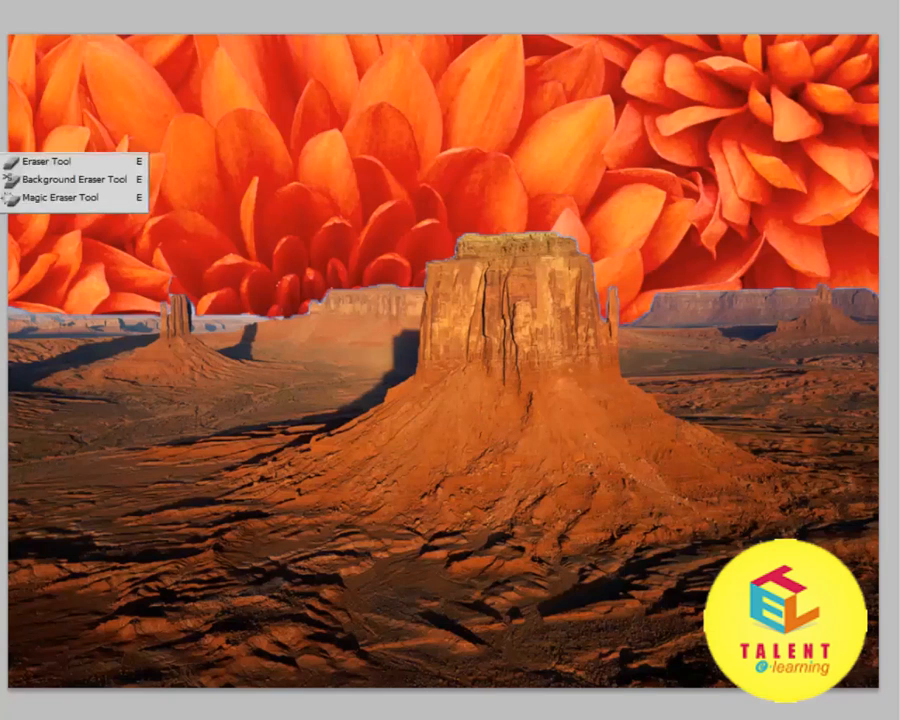
left_click(13, 163)
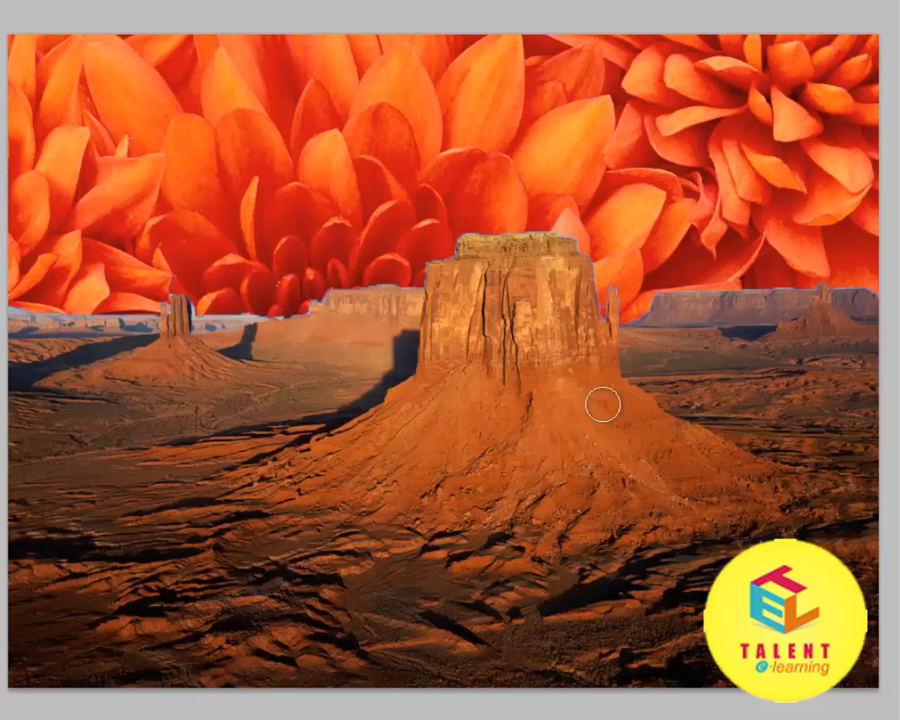
right_click(436, 378)
double_click(466, 494)
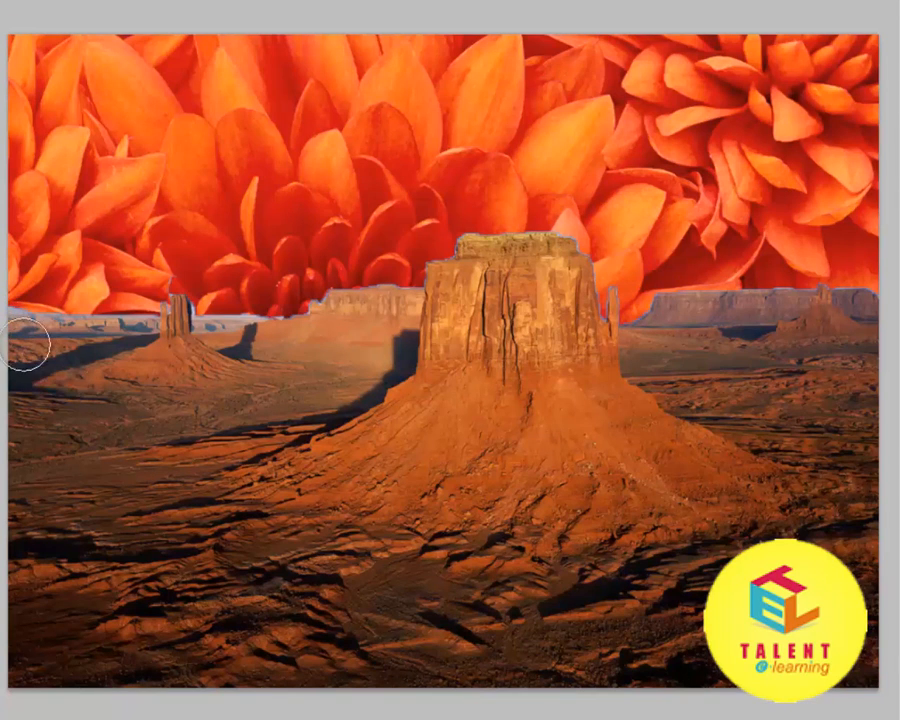
key("bracketright")
key("bracketright")
key("bracketright")
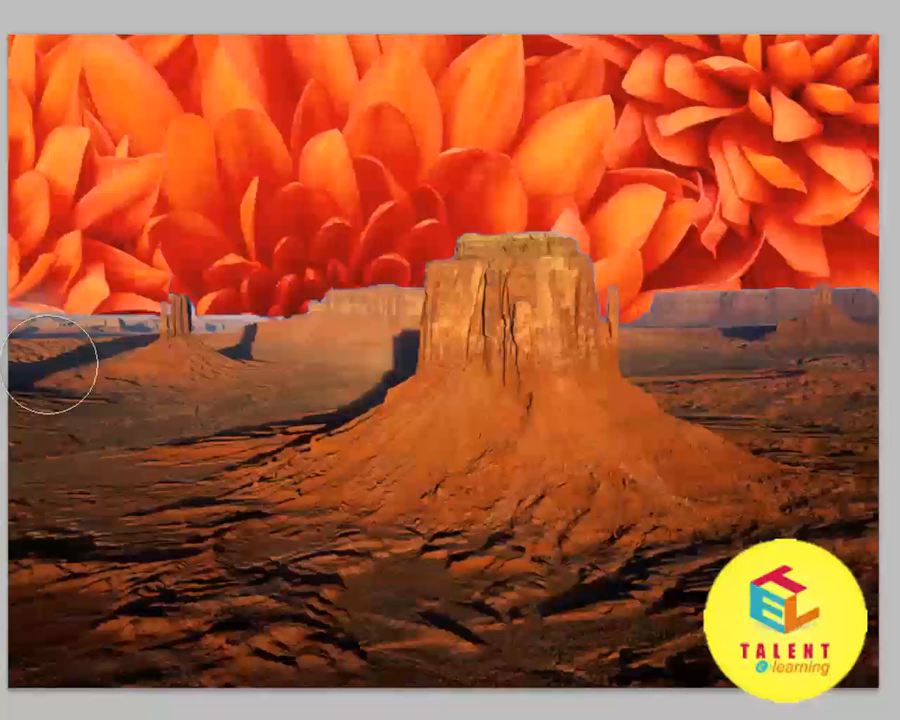
mouse_move(57, 367)
left_mouse_down()
mouse_move(233, 374)
mouse_move(366, 357)
mouse_move(412, 330)
mouse_move(432, 334)
mouse_move(468, 319)
mouse_move(445, 302)
mouse_move(515, 289)
mouse_move(555, 312)
mouse_move(648, 336)
mouse_move(878, 333)
left_mouse_up()
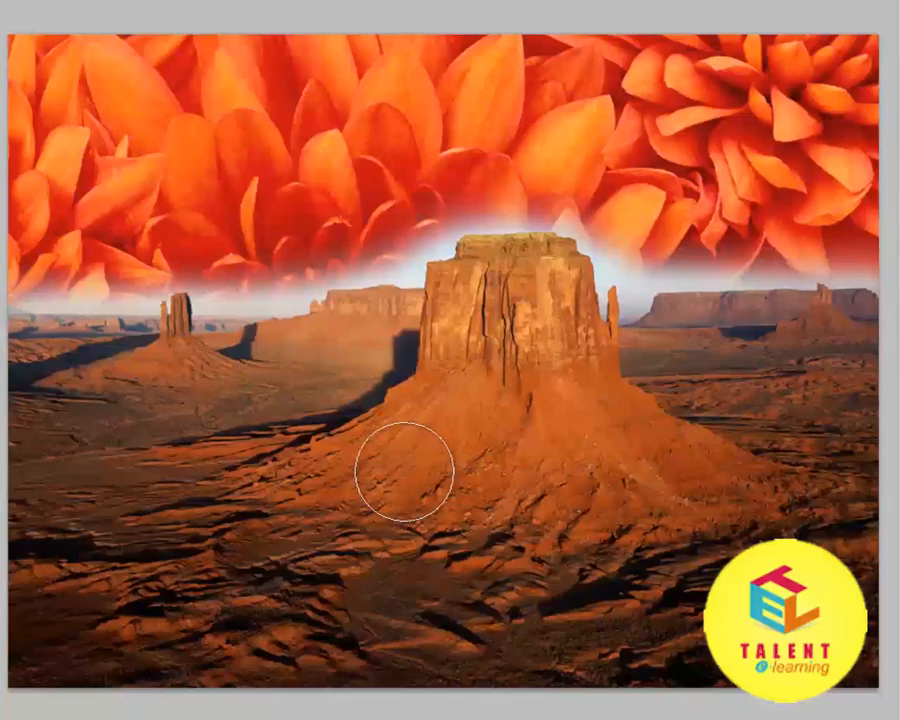
key("bracketleft")
key("bracketleft")
key("bracketleft")
key("bracketleft")
key("bracketleft")
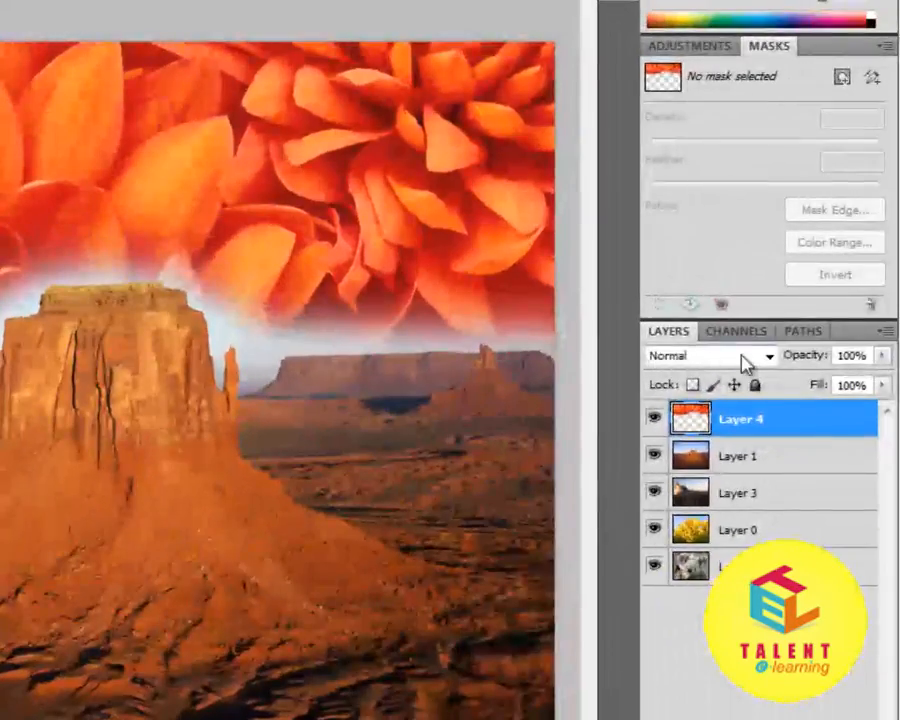
Set Layer 4's blending mode to Lighten and its opacity to 60%.
left_click(743, 363)
left_click(675, 546)
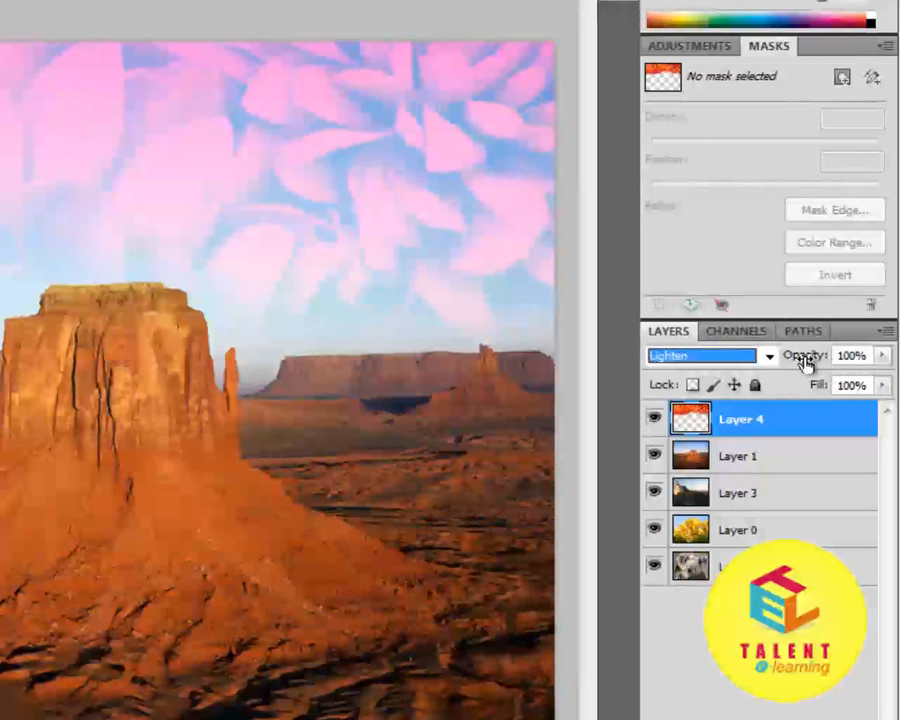
left_click_drag(805, 363, 772, 358)
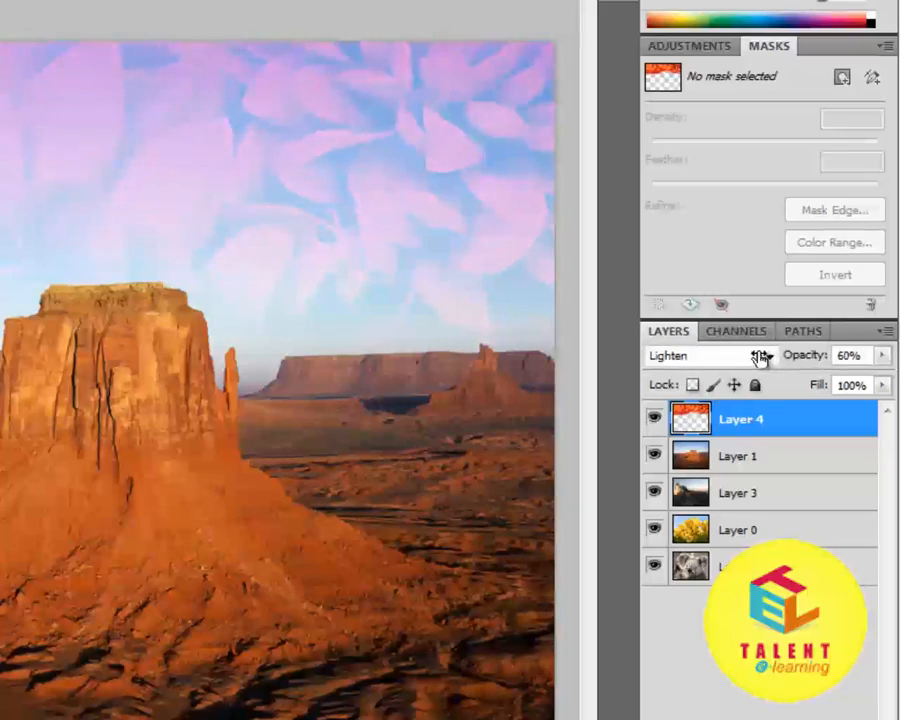